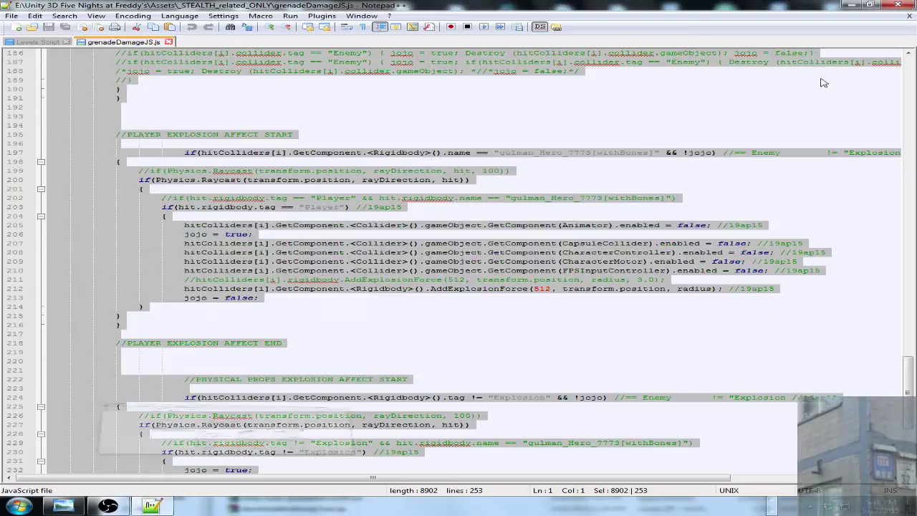
Step: Switch to Unity and import all items of the Wind.Rigidbody package into the project
left_click(851, 5)
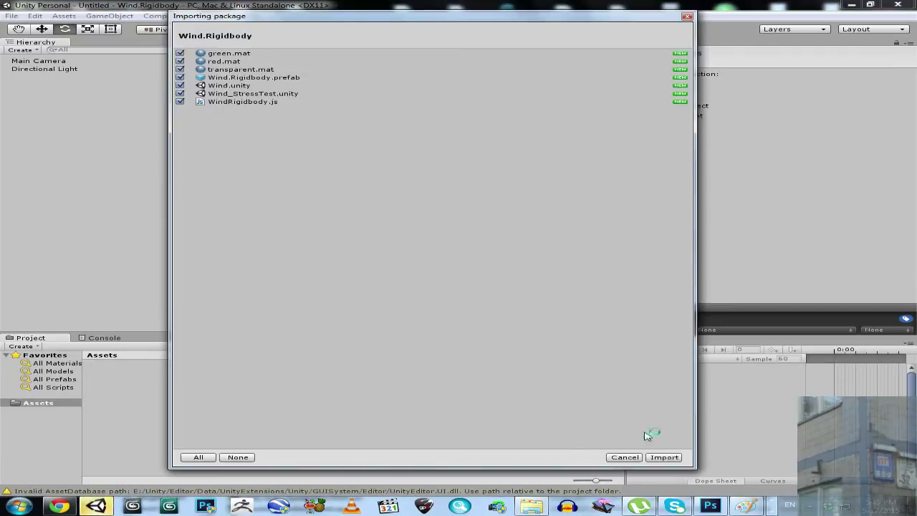
left_click(659, 457)
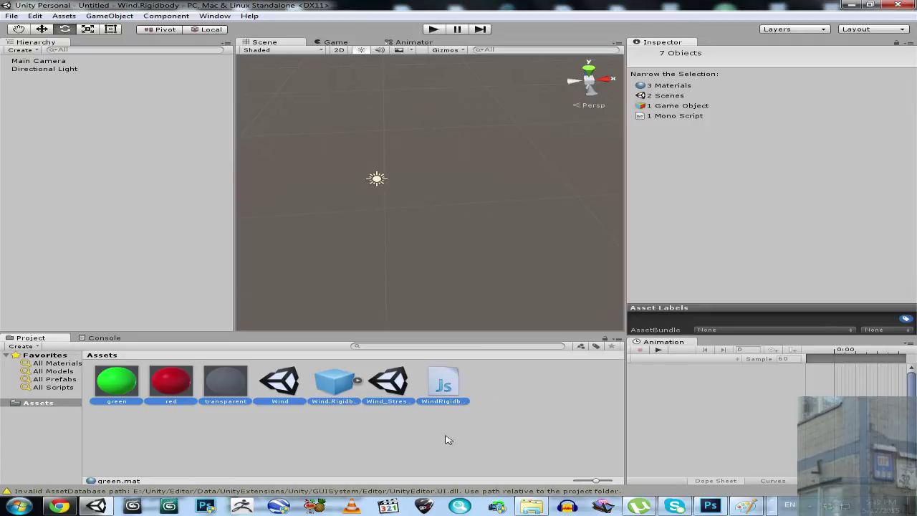
Step: Inspect the imported transparent material, WindRigidbody script and Wind.Rigidbody prefab, and open the Wind scene
left_click(222, 391)
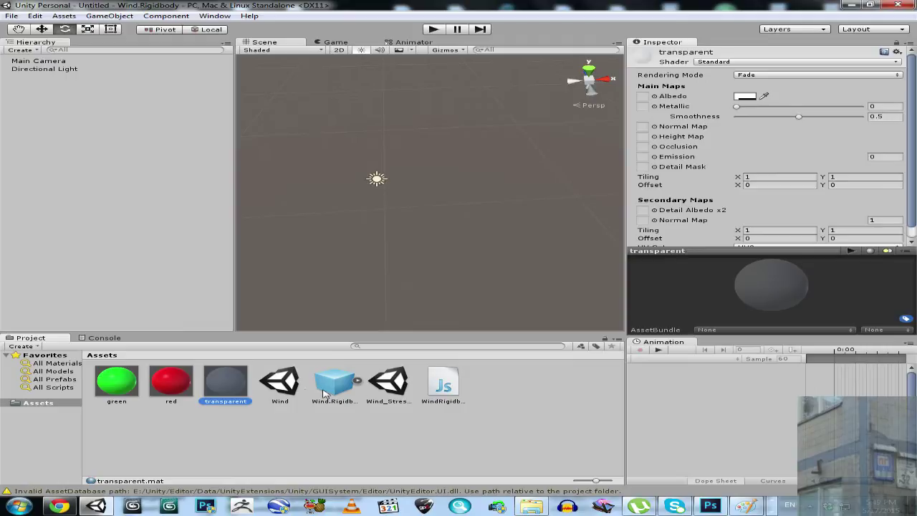
left_click(443, 387)
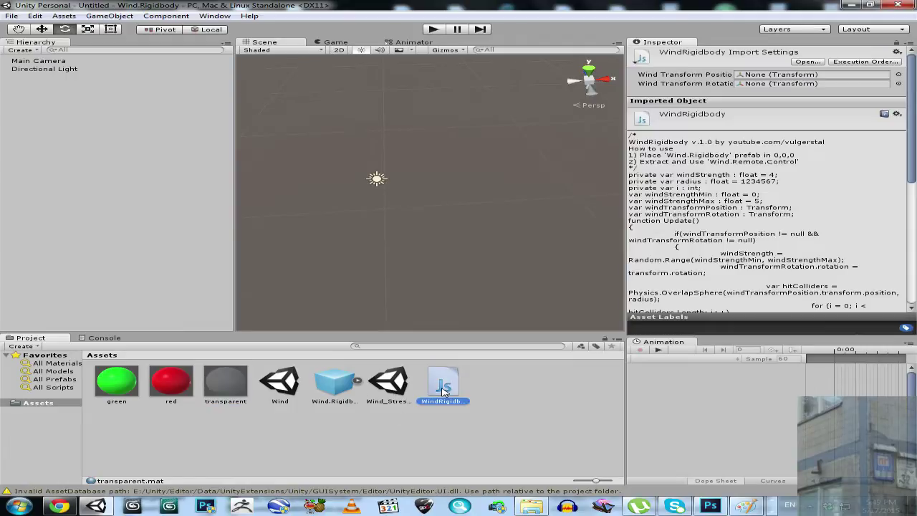
left_click(335, 392)
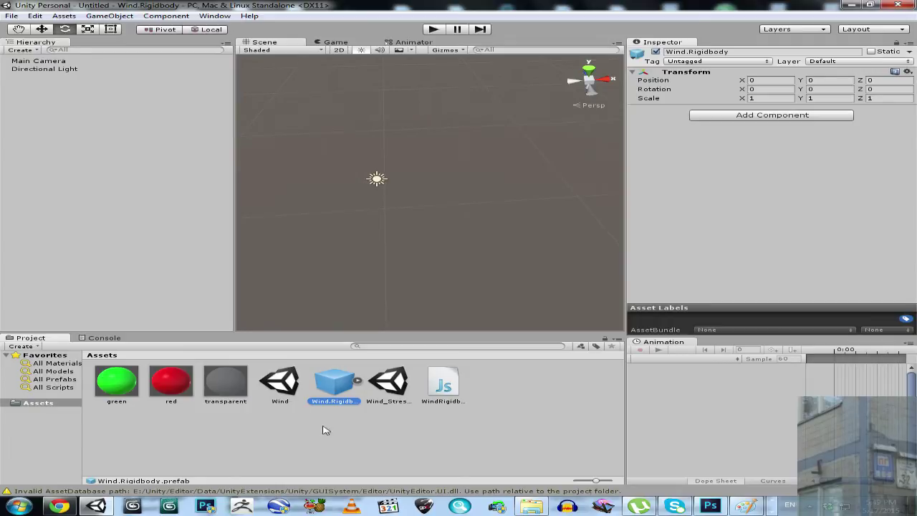
double_click(284, 399)
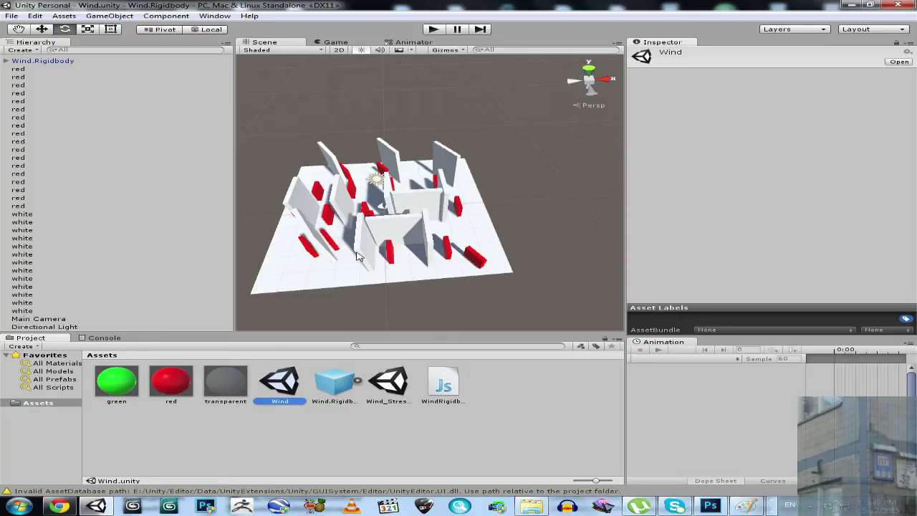
Step: Delete Wind.Rigidbody from the scene and inspect the components of the first red and the first white object
left_click(43, 60)
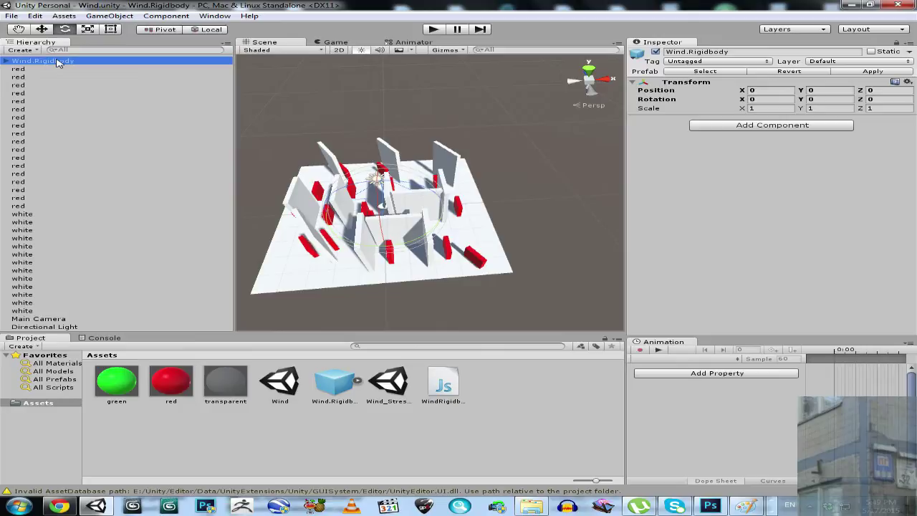
key("Delete")
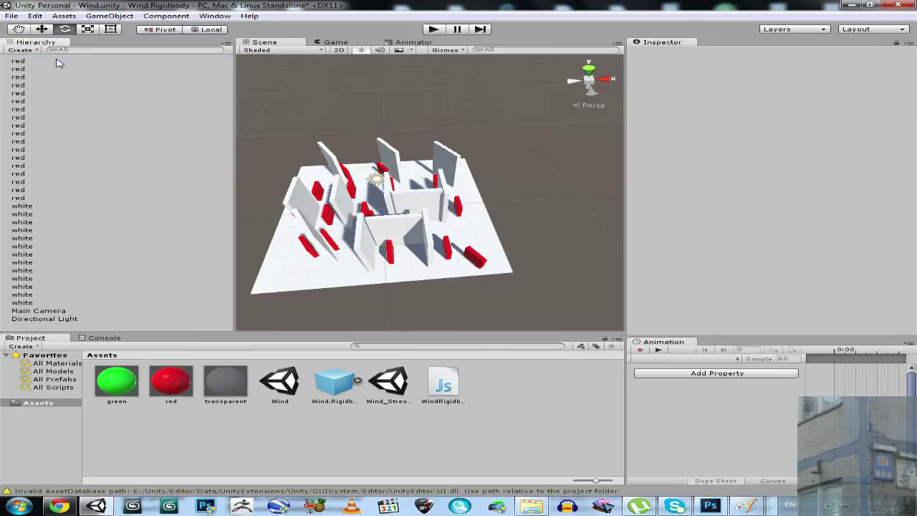
left_click(30, 62)
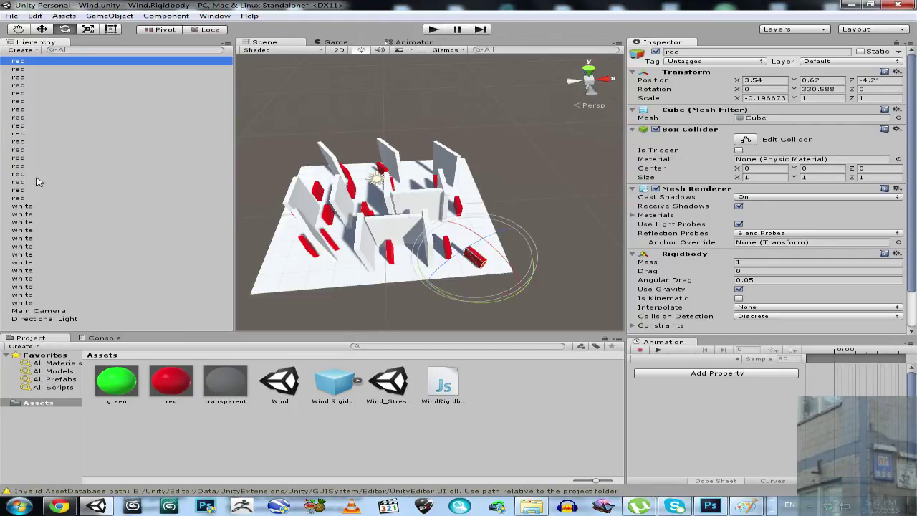
left_click(32, 207)
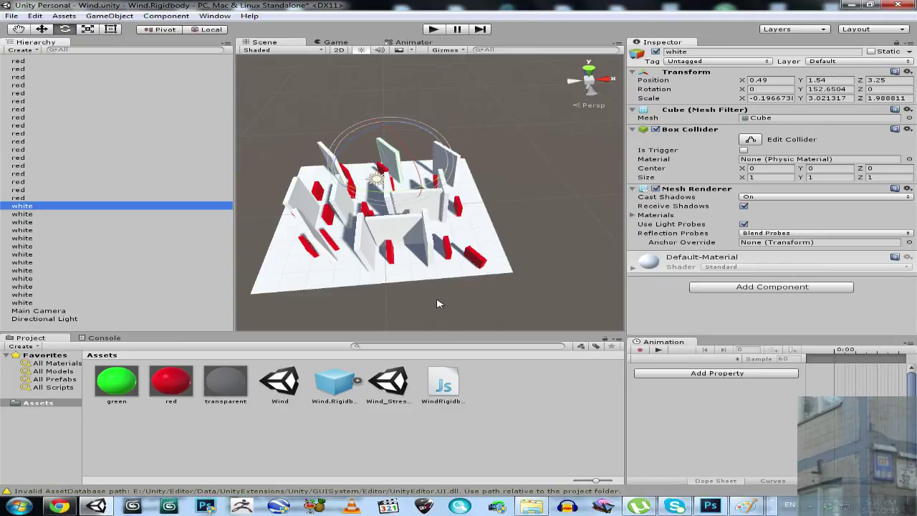
Step: Add the Wind.Rigidbody prefab to the scene and set its position to 0, 0, 0
left_click_drag(337, 396, 546, 217)
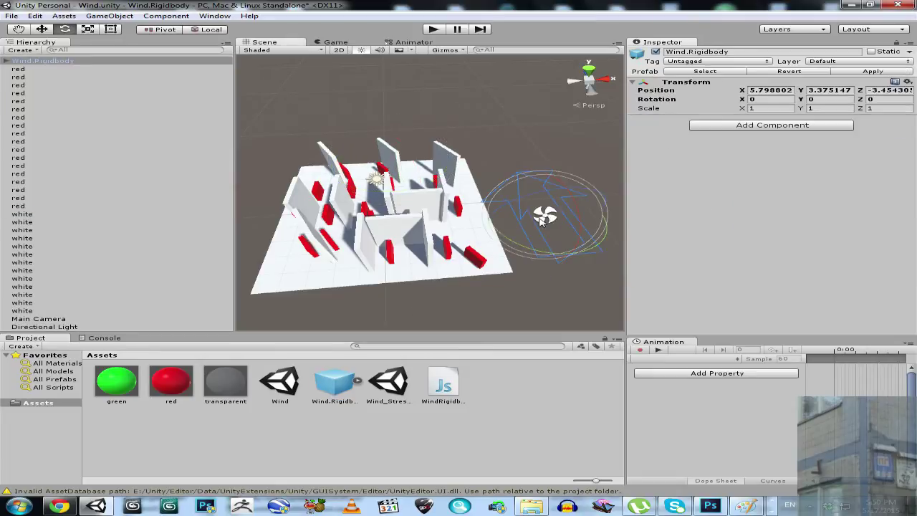
left_click(761, 91)
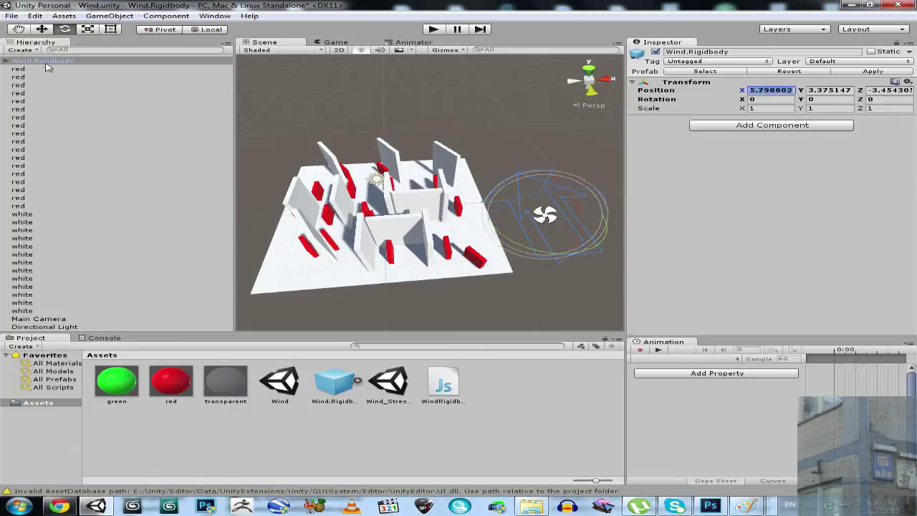
type("0")
left_click(824, 90)
type("0")
left_click(889, 91)
type("0")
Step: Move Wind.Remote.Control out of the Wind.Rigidbody parent to the hierarchy's root level, accepting the loss of the prefab connection
left_click(6, 62)
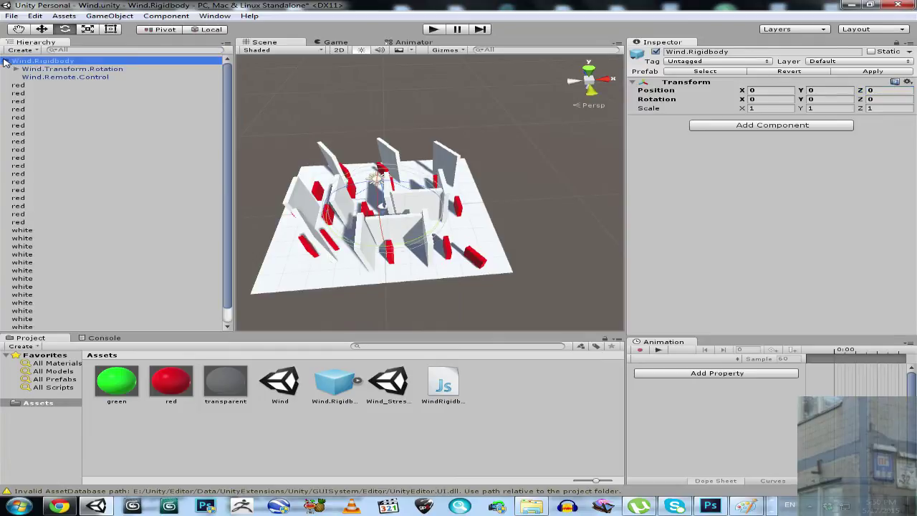
left_click(51, 77)
mouse_move(61, 81)
left_mouse_down()
mouse_move(58, 90)
mouse_move(99, 108)
mouse_move(72, 84)
mouse_move(36, 80)
mouse_move(23, 92)
left_mouse_up()
left_click(496, 272)
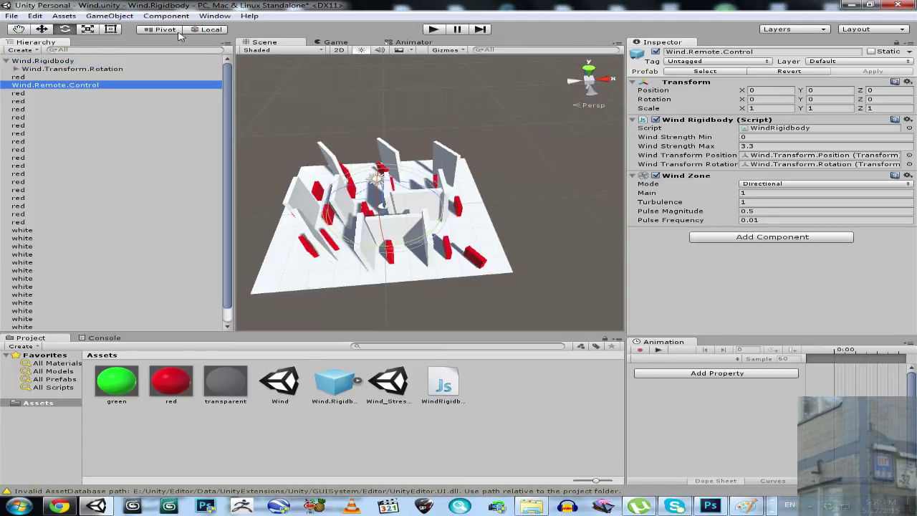
Step: Move Wind.Remote.Control along X to about 9.77, beside the floor, and check its minimum and maximum wind strength settings
left_click(43, 30)
left_click_drag(448, 195, 696, 192)
left_click_drag(437, 204, 545, 193, "alt")
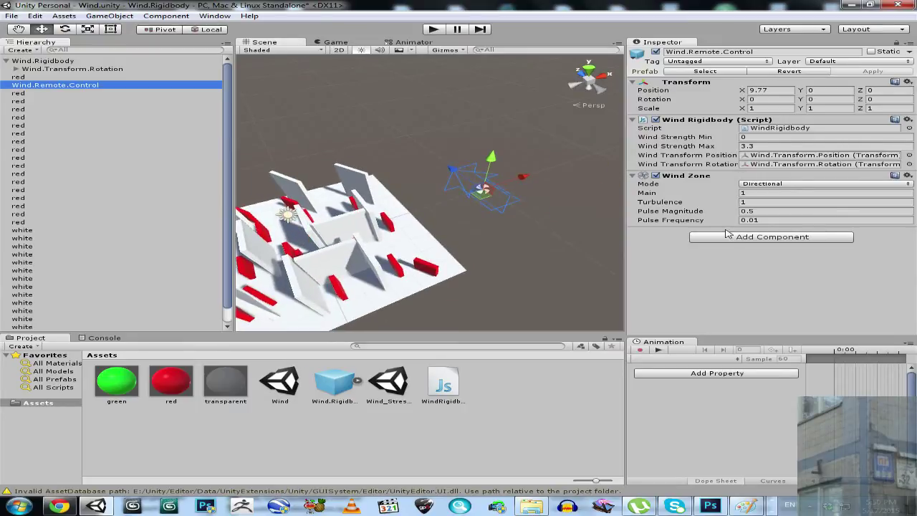
left_click(753, 146)
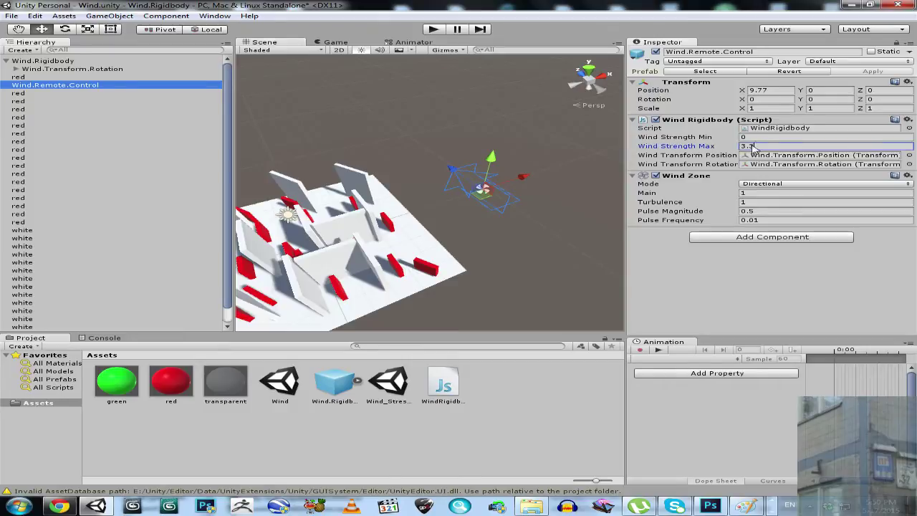
left_click(749, 138)
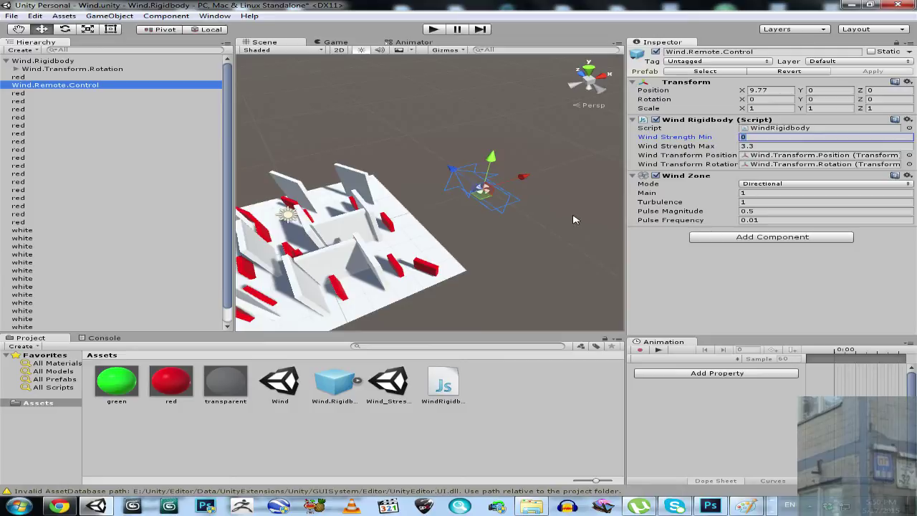
Step: Run the Wind scene in play mode and show it in a maximized Scene view
right_click_drag(534, 211, 492, 216)
left_click(440, 29)
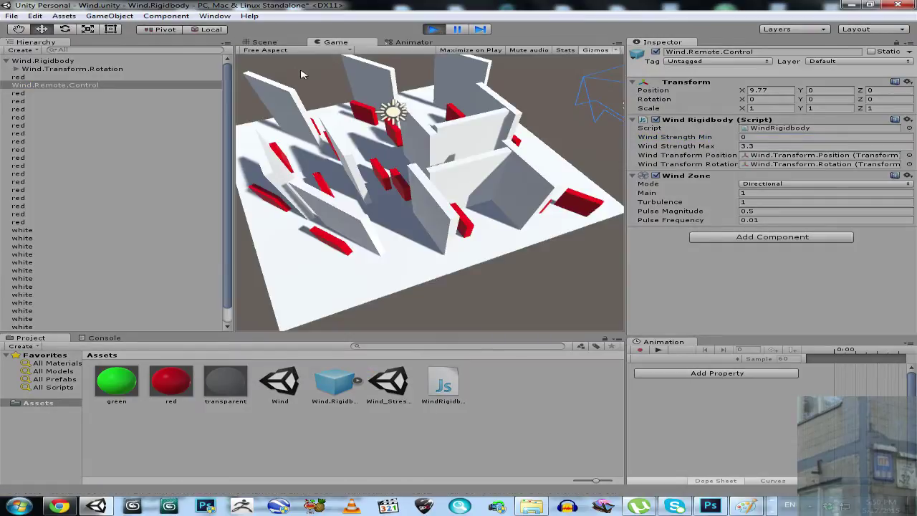
left_click(262, 42)
right_click_drag(492, 195, 500, 237)
right_click(284, 42)
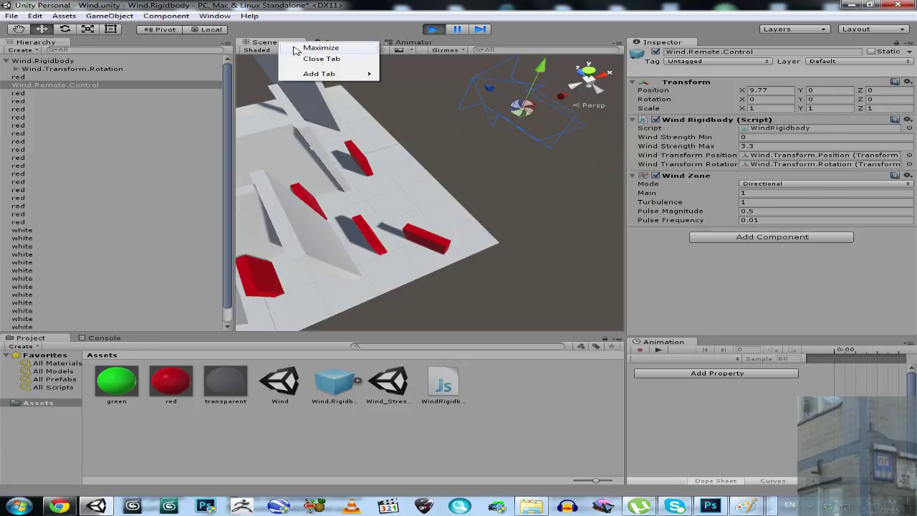
left_click(305, 47)
Step: Examine from several angles how the red blocks react to the wind among the white walls
right_click_drag(475, 192, 902, 171)
key("w")
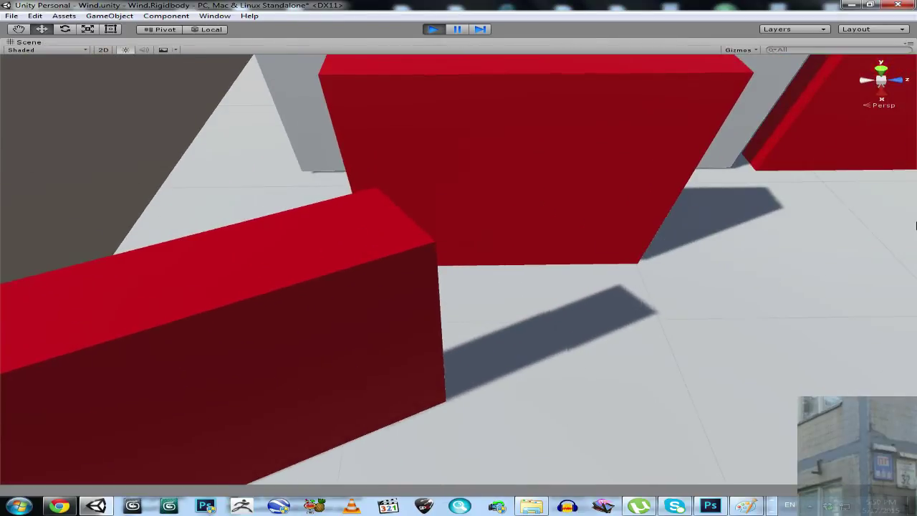
right_click_drag(693, 233, 710, 240)
key("w")
key("s")
right_click_drag(596, 290, 574, 288)
right_click_drag(389, 272, 348, 115)
key("s")
right_click_drag(495, 259, 487, 249)
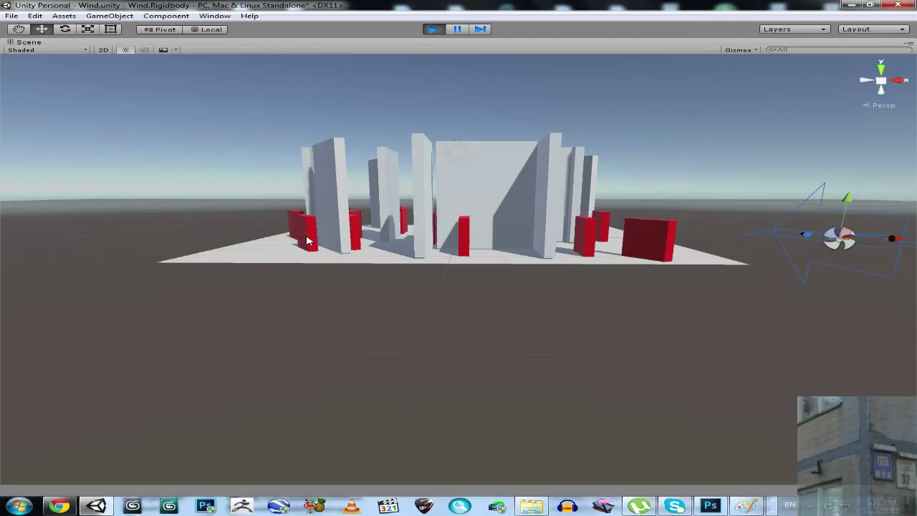
key("a")
right_click_drag(404, 223, 430, 222)
right_click_drag(375, 228, 428, 293)
key("w")
right_click_drag(290, 291, 315, 293)
key("s")
key("w")
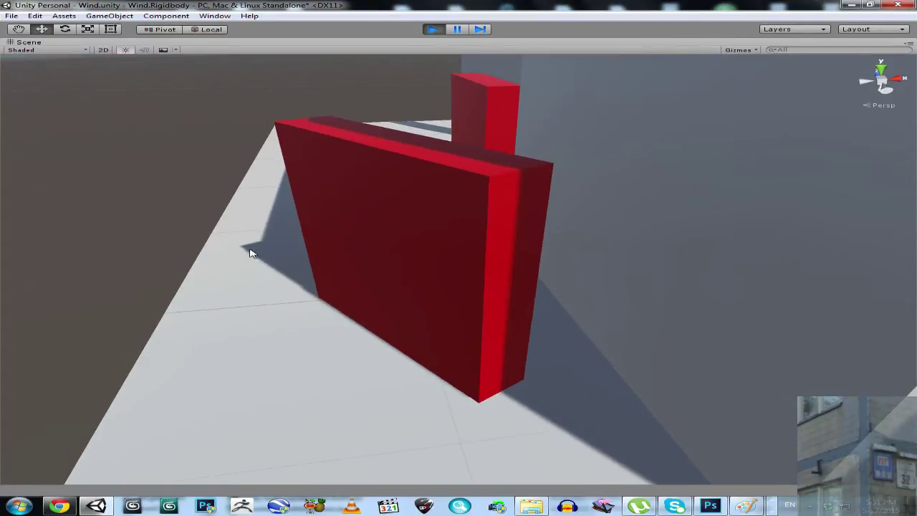
right_click_drag(280, 250, 357, 227)
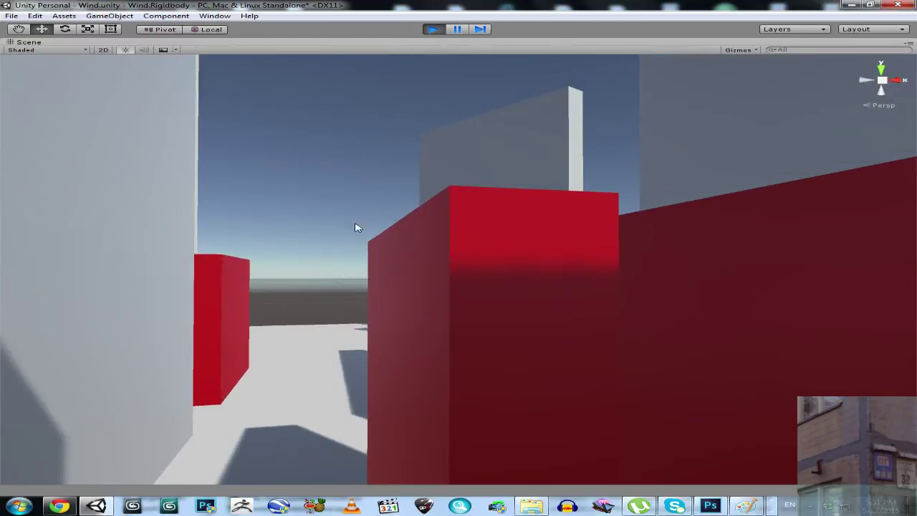
right_click_drag(469, 200, 360, 308)
right_click_drag(488, 293, 694, 305)
right_click_drag(330, 311, 290, 287)
right_click_drag(437, 340, 494, 412)
Step: Rotate Wind.Remote.Control around its vertical axis to change the wind direction during play, and stop the simulation
key("e")
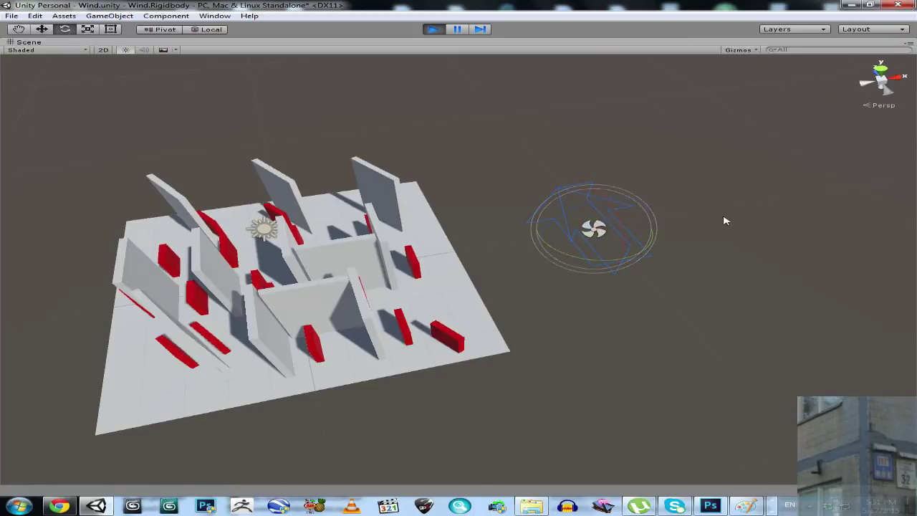
left_click_drag(621, 262, 627, 311)
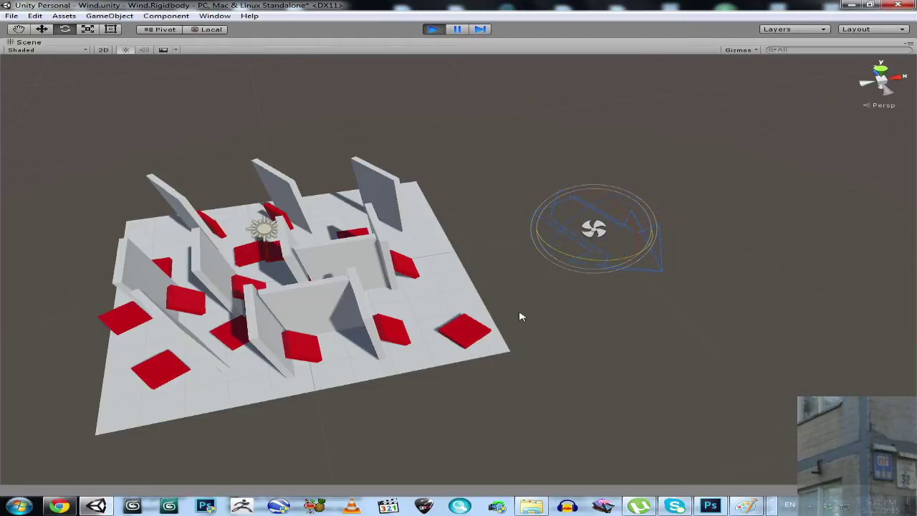
left_click(434, 30)
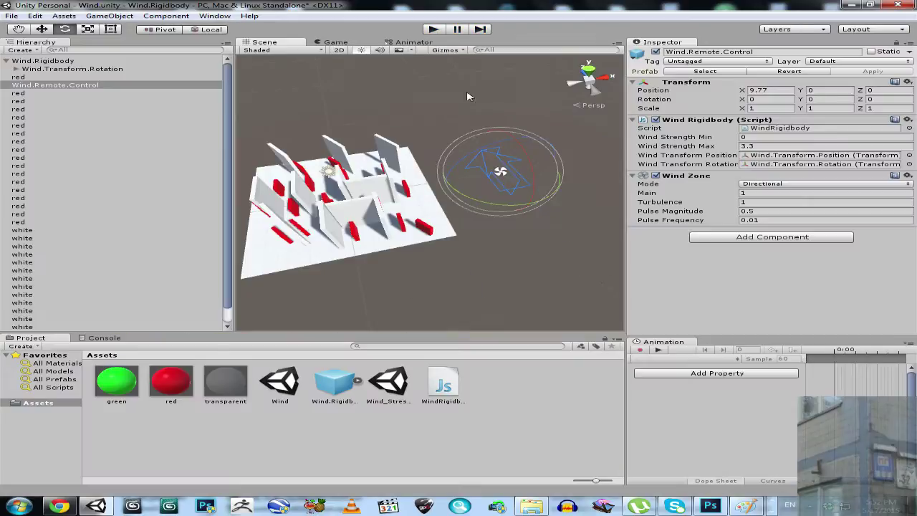
Step: Open the Wind_StressTest scene without saving the Wind scene's changes, and maximize the Scene view
double_click(390, 400)
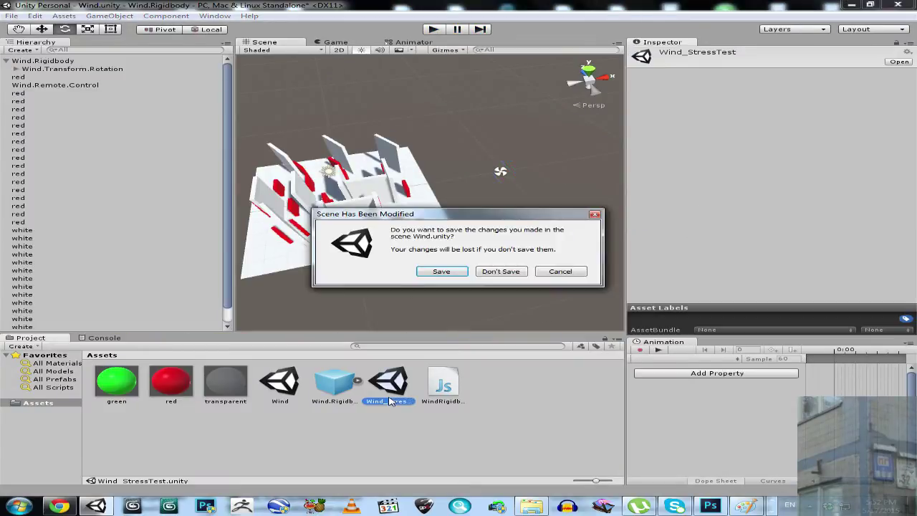
left_click(500, 271)
right_click(264, 43)
left_click(296, 50)
Step: Examine the layout of red and green blocks, white walls and transparent walls in the stress test scene, then restore the normal layout
right_click_drag(573, 291, 840, 291)
key("a")
key("w")
right_click_drag(519, 286, 516, 247)
key("w")
right_click_drag(473, 293, 556, 299)
key("s")
key("a")
key("w")
left_click_drag(439, 294, 358, 332, "alt")
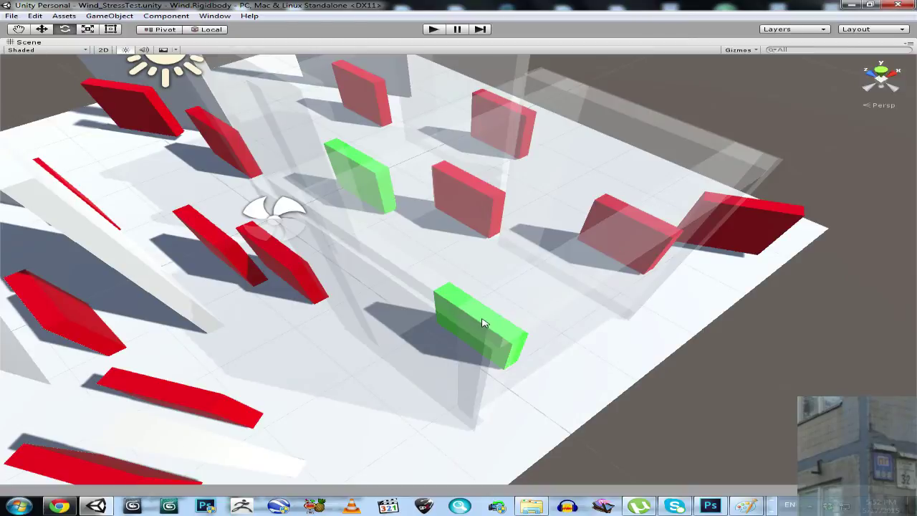
left_click_drag(481, 320, 478, 177, "alt")
scroll(524, 199, "down", 5)
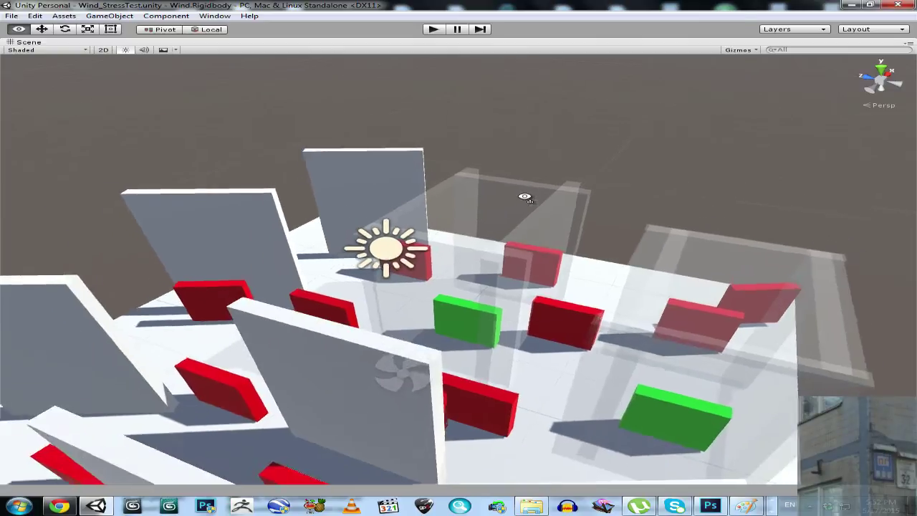
left_click_drag(524, 197, 510, 197, "alt")
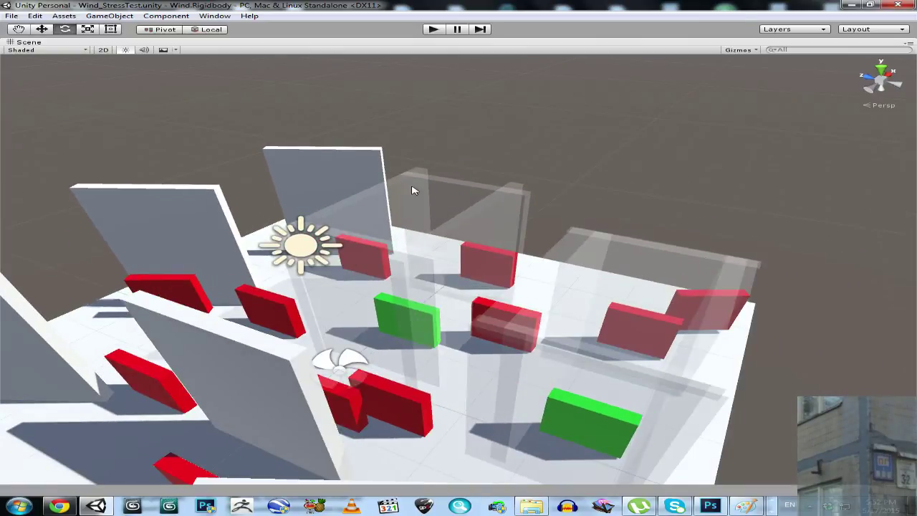
left_click_drag(406, 199, 459, 223, "alt")
mouse_move(473, 304)
left_mouse_down("alt")
mouse_move(491, 293)
mouse_move(434, 291)
mouse_move(466, 298)
left_mouse_up("alt")
right_click_drag(466, 297, 485, 285)
key("w")
key("s")
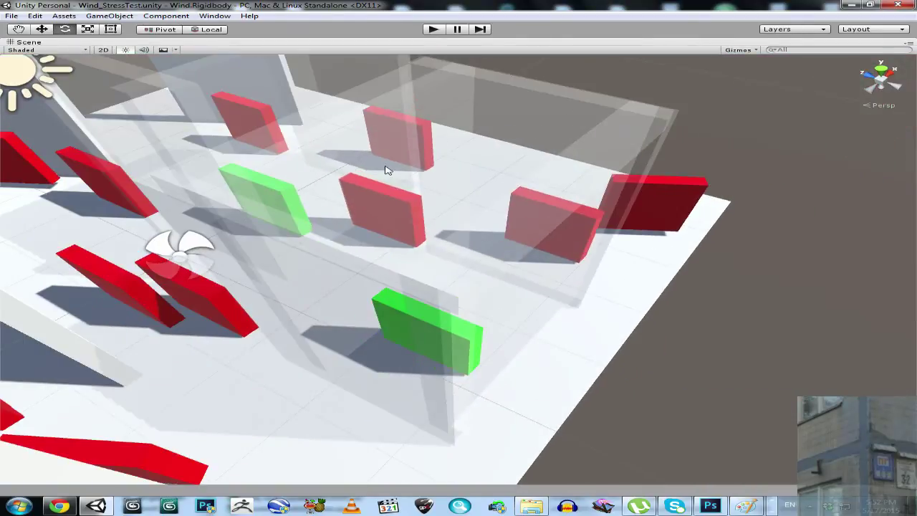
left_click_drag(450, 146, 352, 131, "alt")
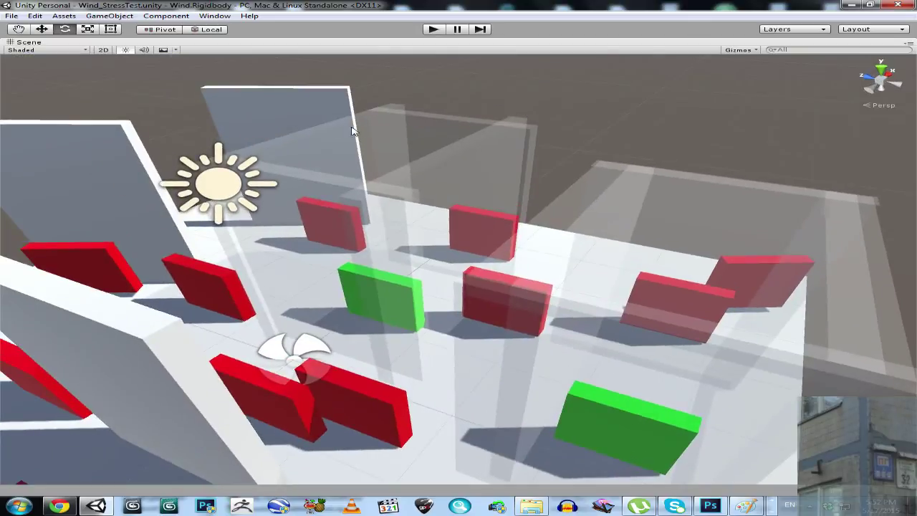
mouse_move(404, 149)
right_mouse_down()
mouse_move(427, 151)
mouse_move(397, 158)
right_mouse_up()
key("s")
left_click_drag(397, 157, 319, 51, "alt")
right_click(313, 42)
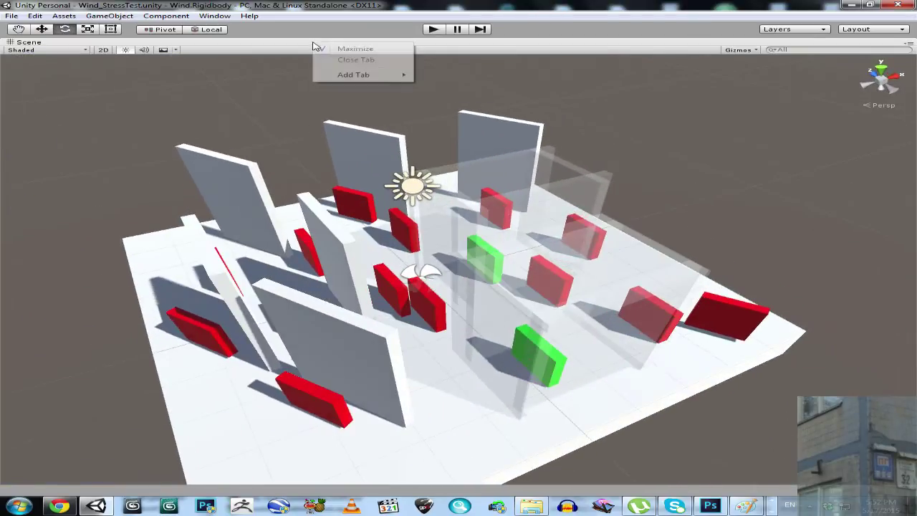
left_click(316, 48)
Step: Move Wind.Remote.Control out of the Wind.Rigidbody parent to the top level of the hierarchy, accepting the loss of the prefab connection
left_click(7, 62)
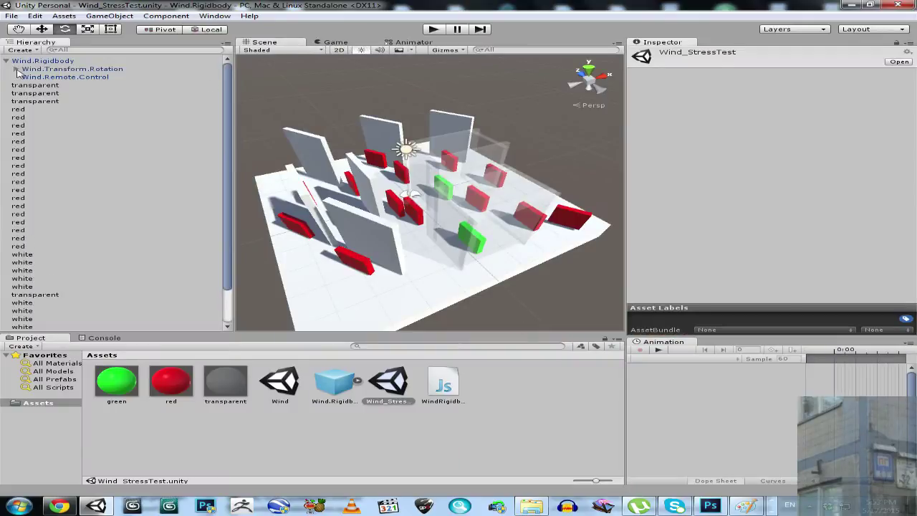
left_click(50, 78)
left_click_drag(63, 77, 82, 61)
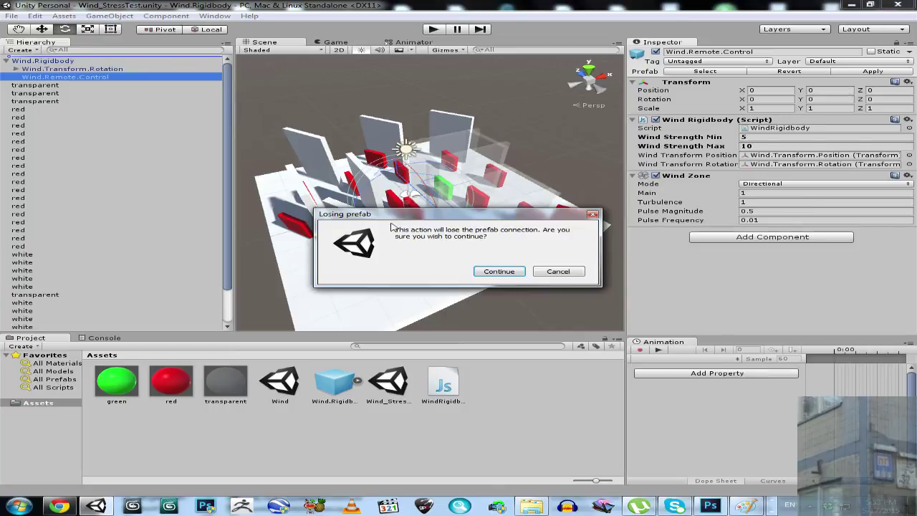
left_click(494, 272)
Step: Check the Wind Strength Min and Wind Strength Max fields of Wind.Remote.Control, and maximize the Scene view
left_click(753, 138)
left_click(754, 146)
scroll(456, 181, "down", 3)
right_click(277, 45)
left_click(302, 53)
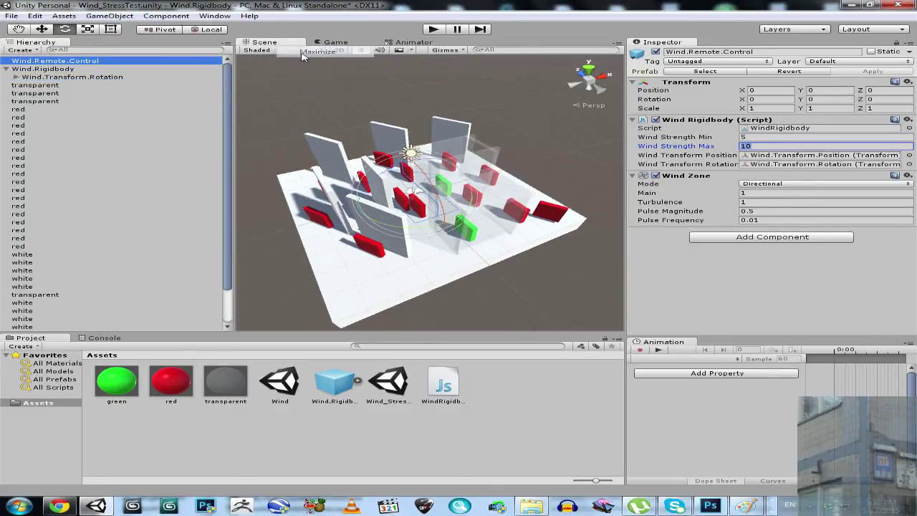
Step: Move Wind.Remote.Control off the platform to about X -9.8, Z -8.6, keeping it at ground height
scroll(518, 201, "down", 5, "alt")
left_click_drag(519, 201, 409, 205, "alt")
left_click(42, 30)
left_click_drag(502, 215, 465, 215, "alt")
left_click_drag(623, 212, 521, 227, "alt")
left_click_drag(609, 228, 140, 236)
Step: Start the stress test simulation and activate the Rotate tool for Wind.Remote.Control
right_click_drag(231, 242, 276, 213)
key("s")
left_click(431, 31)
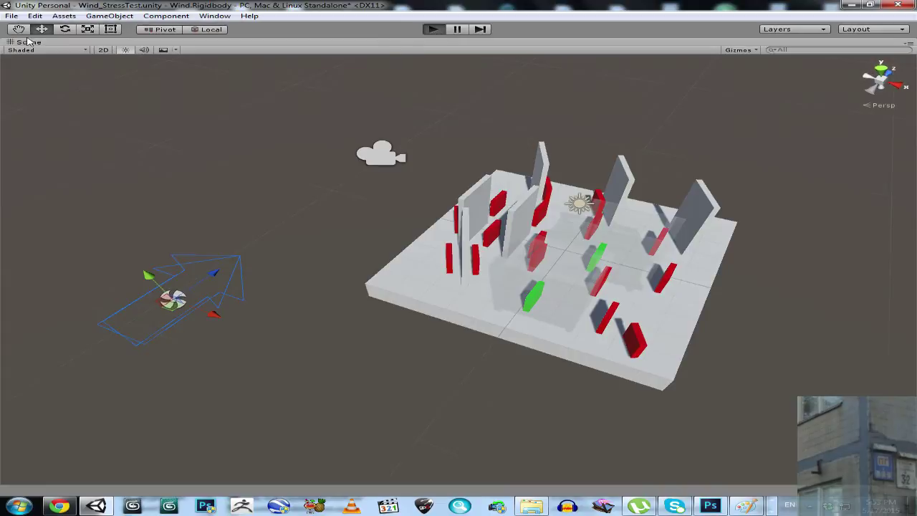
left_click(65, 30)
Step: Examine up close how the red and green blocks react to the wind between the white and transparent walls
mouse_move(548, 240)
right_mouse_down()
mouse_move(593, 238)
mouse_move(526, 239)
mouse_move(538, 251)
mouse_move(553, 244)
right_mouse_up()
key("w")
key("w")
key("d")
key("a")
key("w")
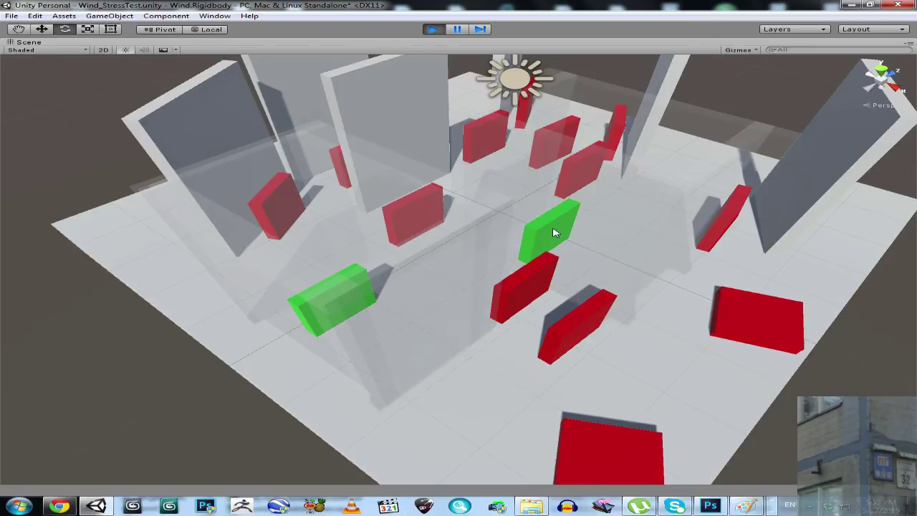
key("d")
right_click_drag(553, 233, 578, 190)
key("w")
left_click_drag(577, 191, 370, 202, "alt")
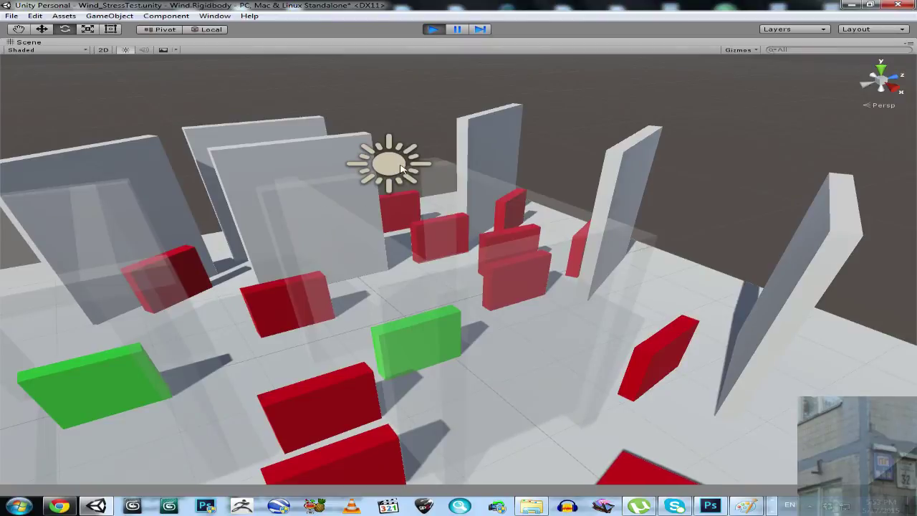
Step: Bring the whole platform and the wind source into view, and rotate Wind.Remote.Control around its vertical axis during play
scroll(332, 194, "down", 5)
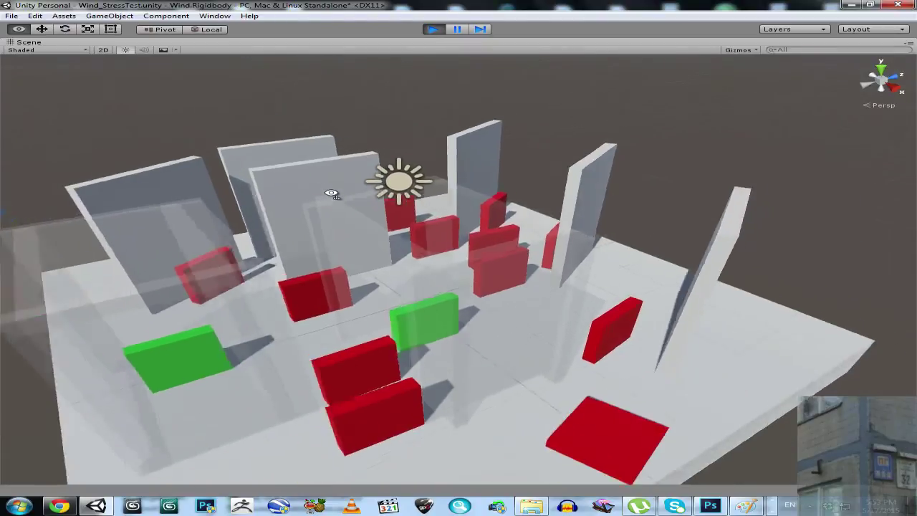
left_click_drag(328, 191, 399, 207, "alt")
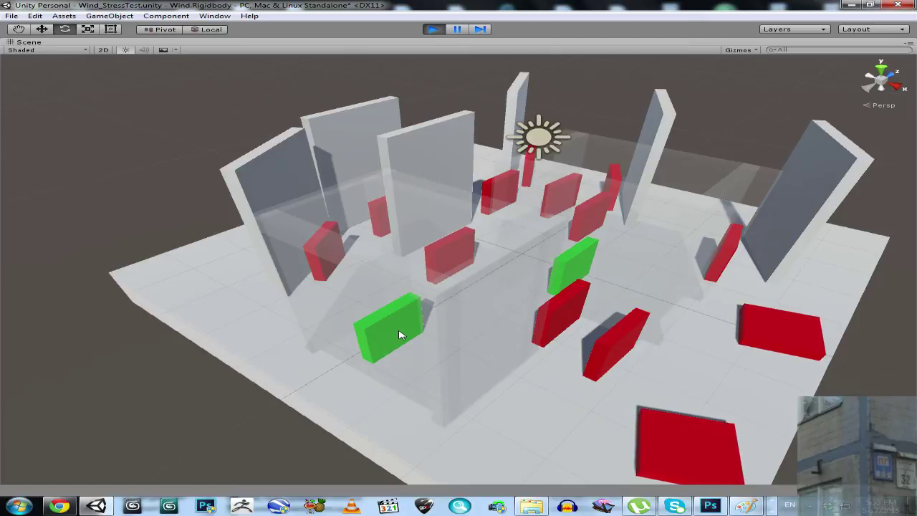
scroll(380, 322, "down", 5)
left_click_drag(381, 320, 513, 316, "alt")
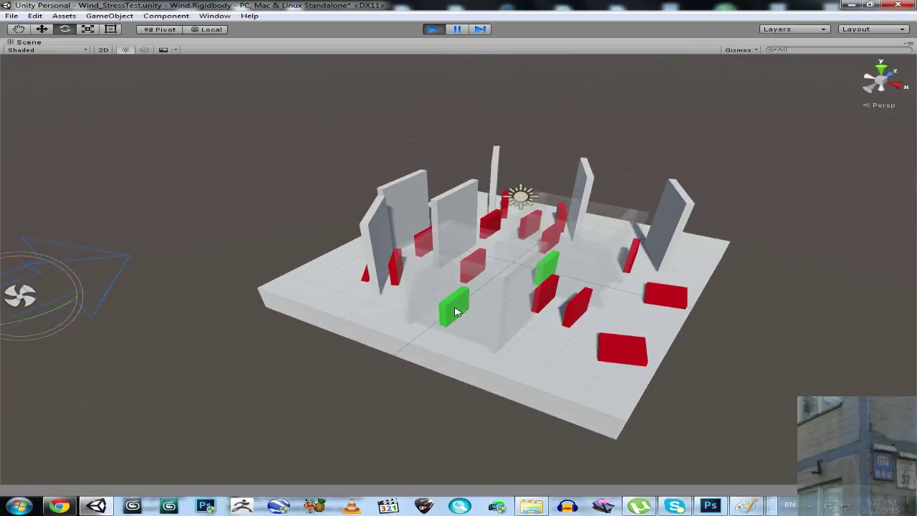
left_click_drag(483, 317, 473, 309, "alt")
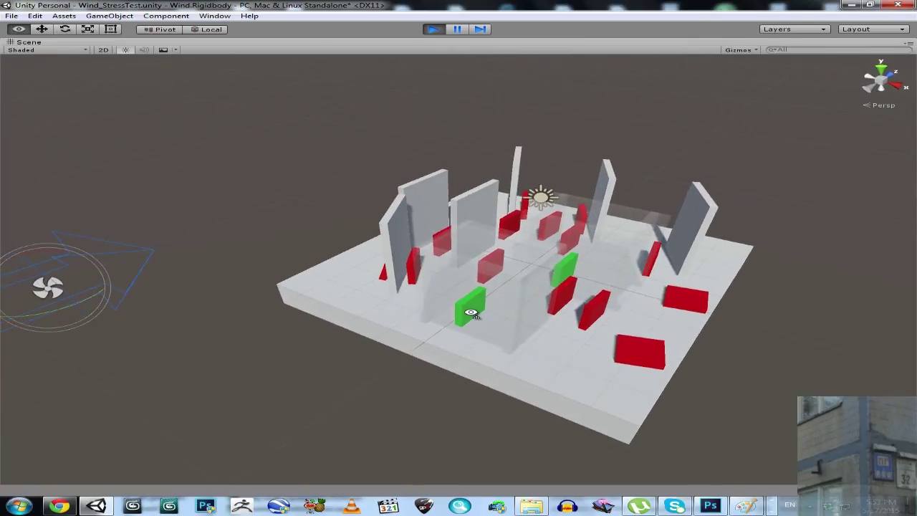
scroll(486, 308, "down", 2)
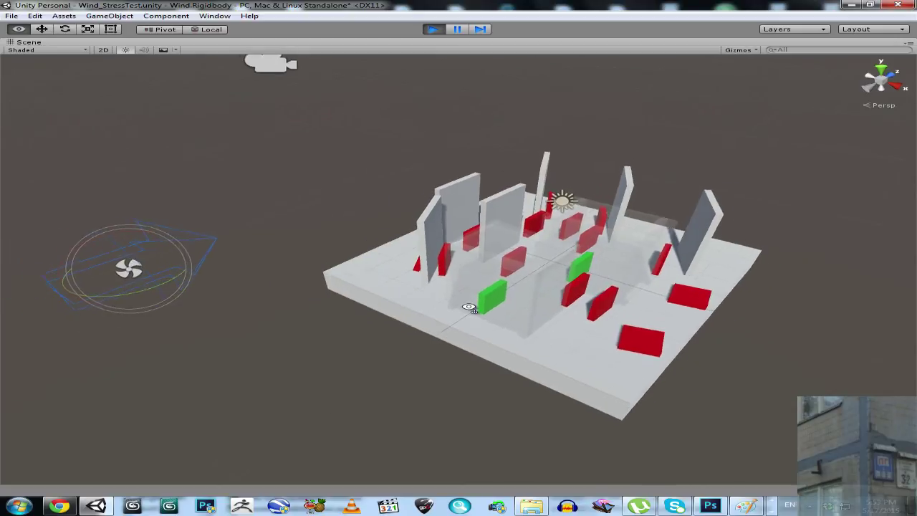
left_click_drag(481, 295, 518, 305, "alt")
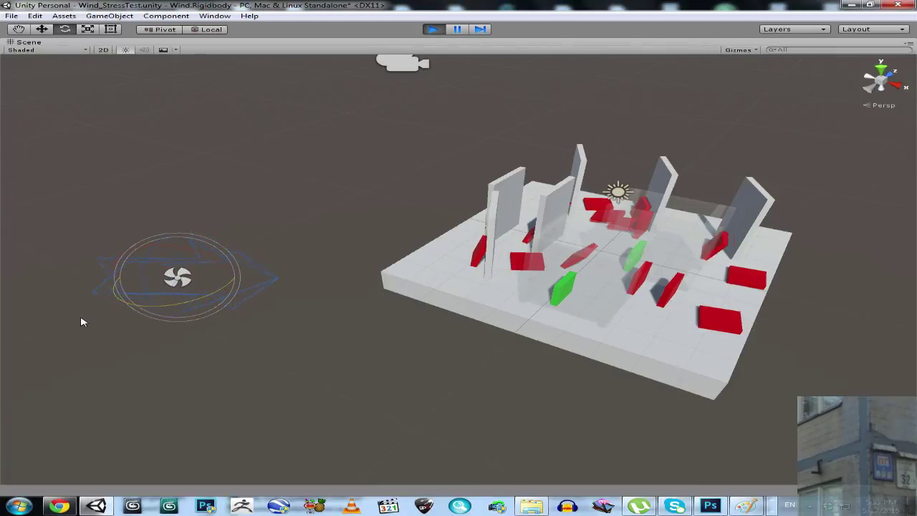
Step: Examine the blocks inside the transparent walls up close and from farther away after the wind direction change
right_click_drag(650, 305, 521, 380)
key("w")
key("d")
scroll(494, 286, "up", 3)
right_click_drag(481, 307, 487, 242)
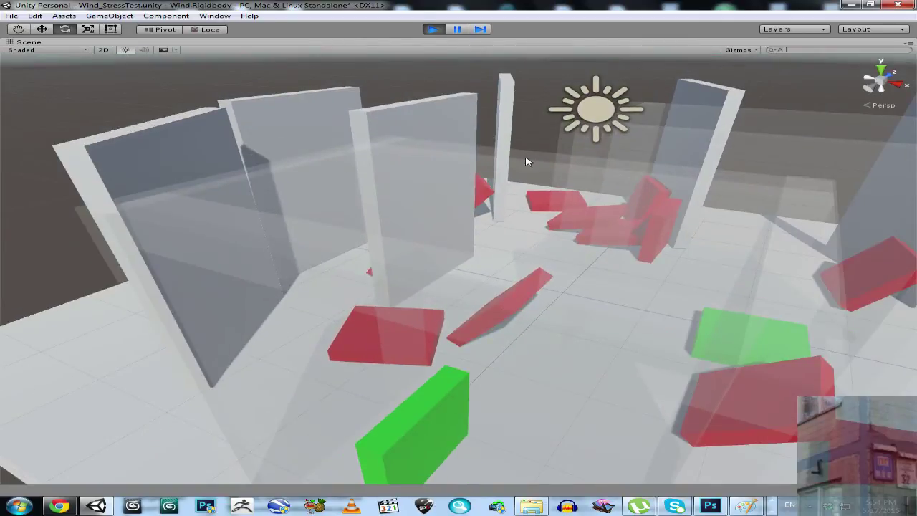
scroll(572, 276, "down", 3)
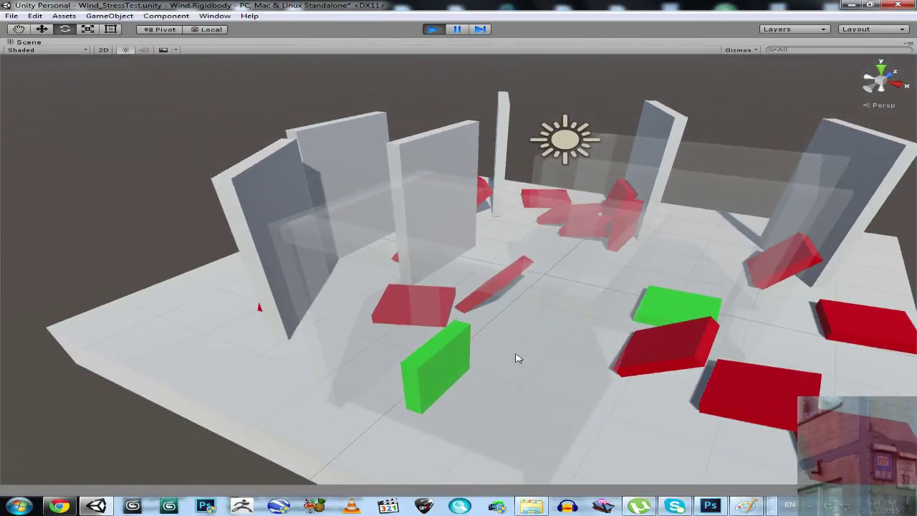
right_click_drag(499, 258, 494, 328)
right_click_drag(546, 289, 399, 315)
key("s")
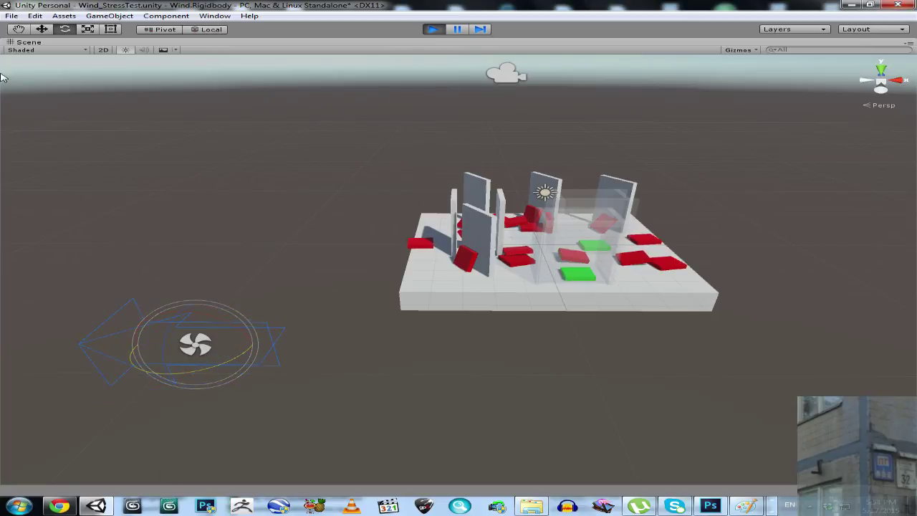
Step: View the platform beside the wind source, turn Wind.Remote.Control to further wind directions, and stop the simulation
right_click_drag(575, 279, 510, 287)
left_click_drag(511, 290, 341, 347, "alt")
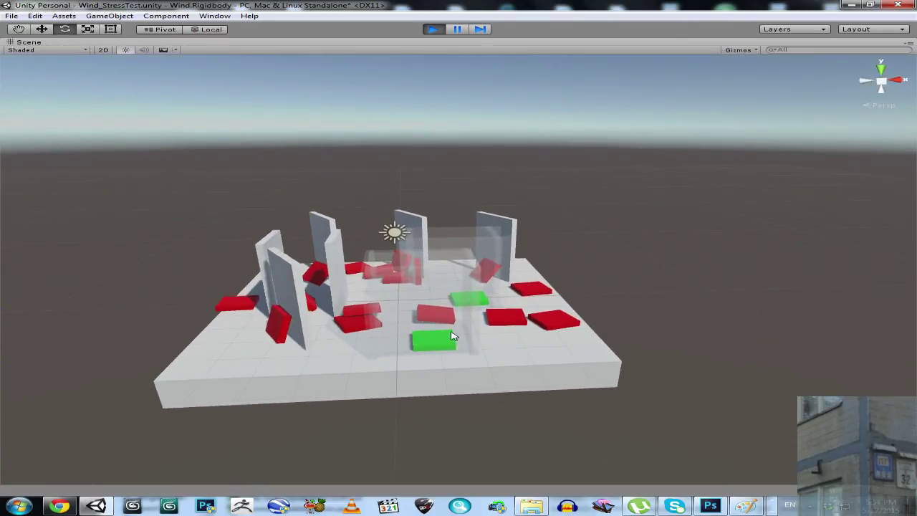
right_click_drag(445, 347, 384, 339)
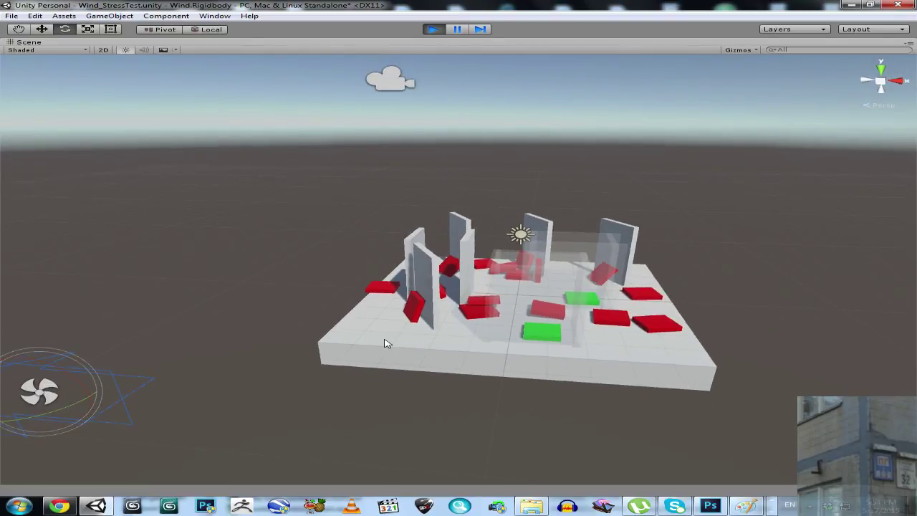
left_click_drag(520, 338, 179, 347, "alt")
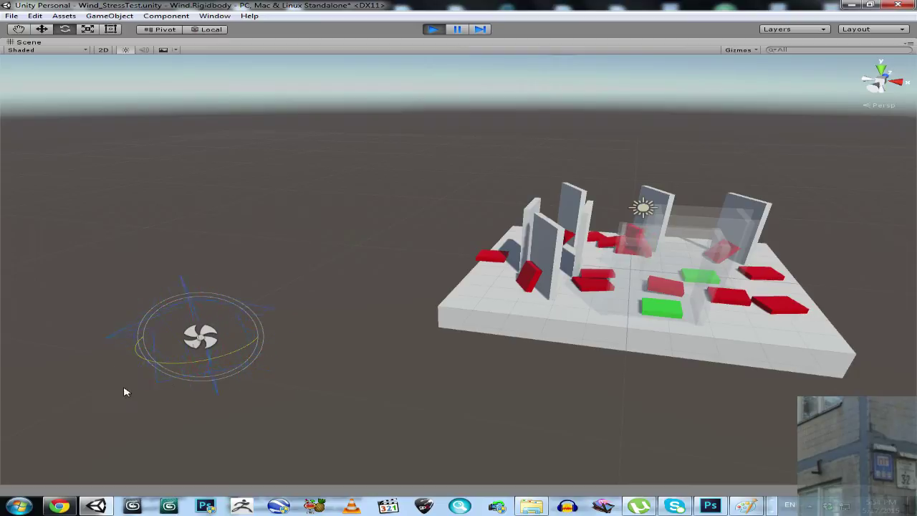
left_click(433, 30)
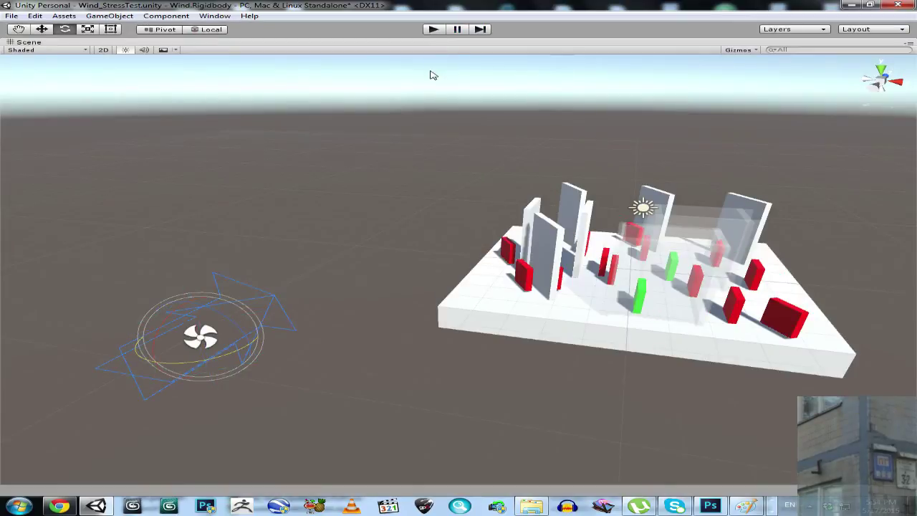
Step: Rerun the simulation with Wind.Remote.Control rotated about 59° around its vertical axis, then stop it and restore the normal layout
left_click(434, 29)
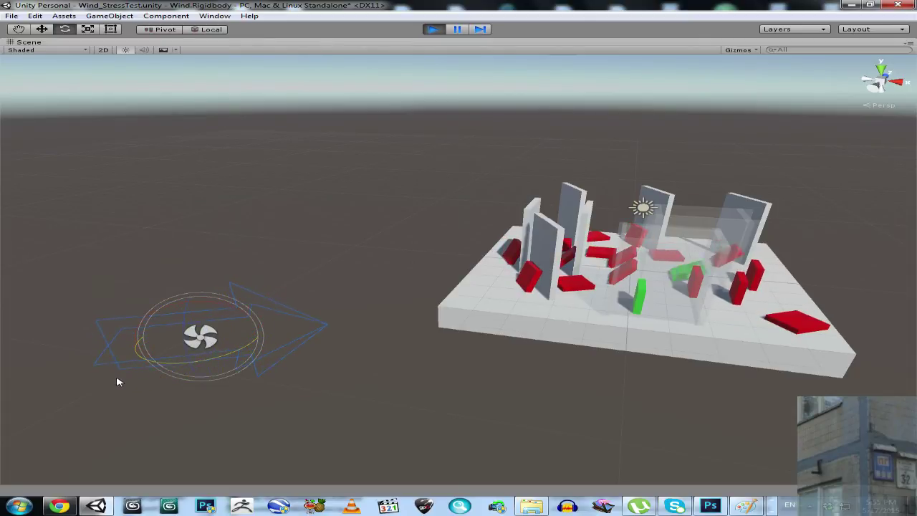
left_click(456, 29)
right_click(562, 45)
left_click(581, 48)
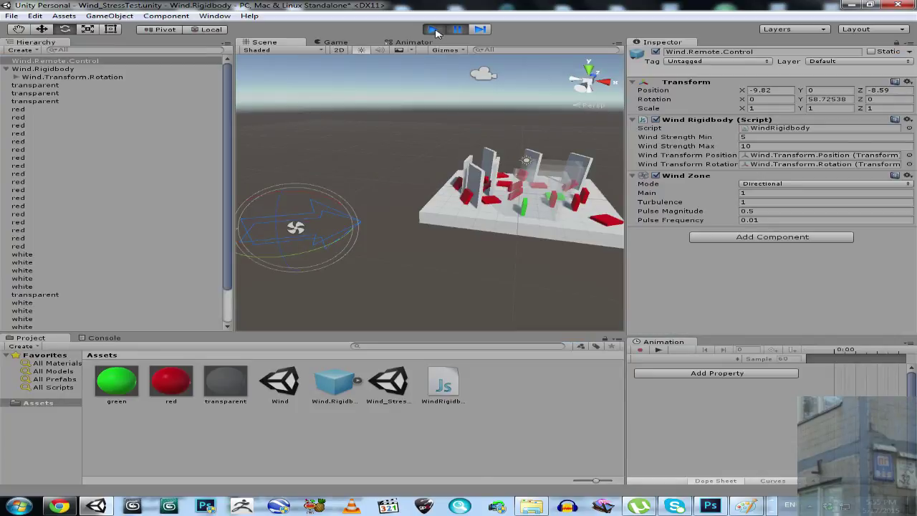
left_click(433, 29)
Step: Set Wind Strength Min to 15 and Wind Strength Max to 30 on Wind.Remote.Control, and maximize the Scene view
left_click(755, 137)
type("15")
left_click(756, 146)
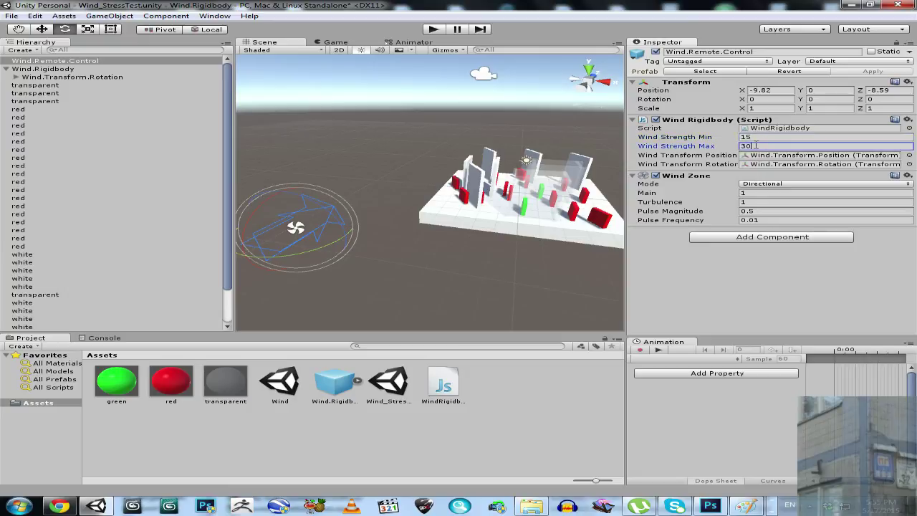
right_click(298, 45)
left_click(333, 54)
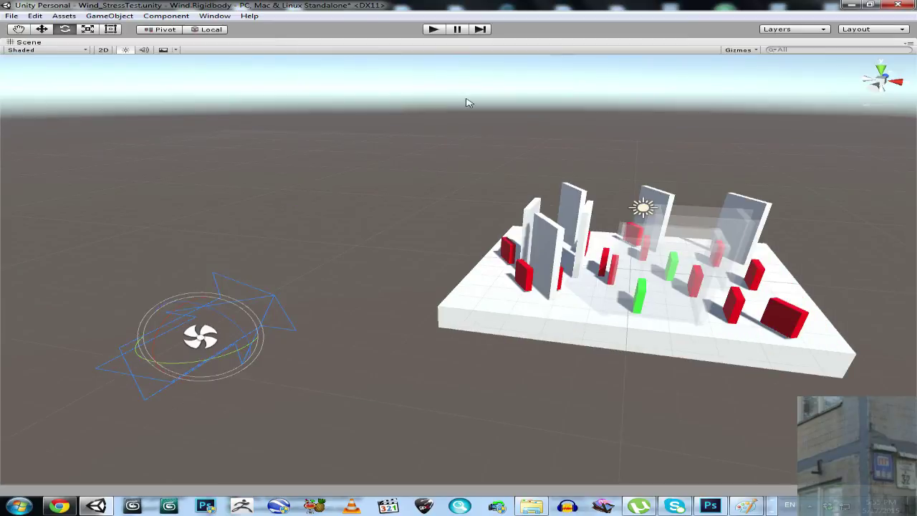
Step: Test the stronger wind on the blocks in play mode while rotating Wind.Remote.Control, stop the simulation, and start it again
left_click(433, 29)
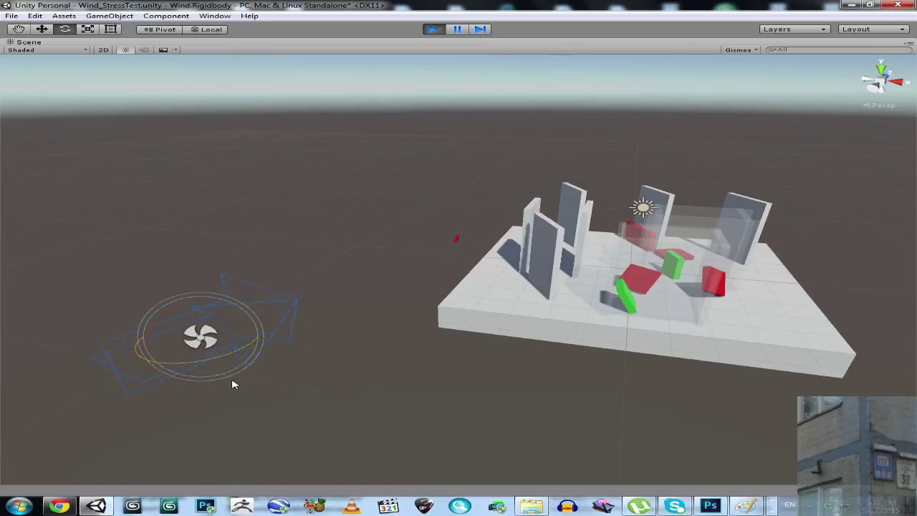
left_click(435, 30)
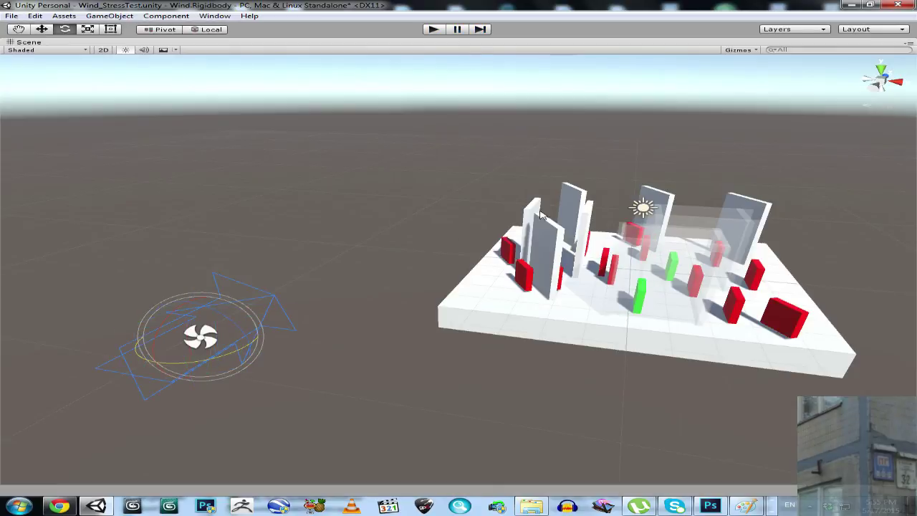
key("ctrl+p")
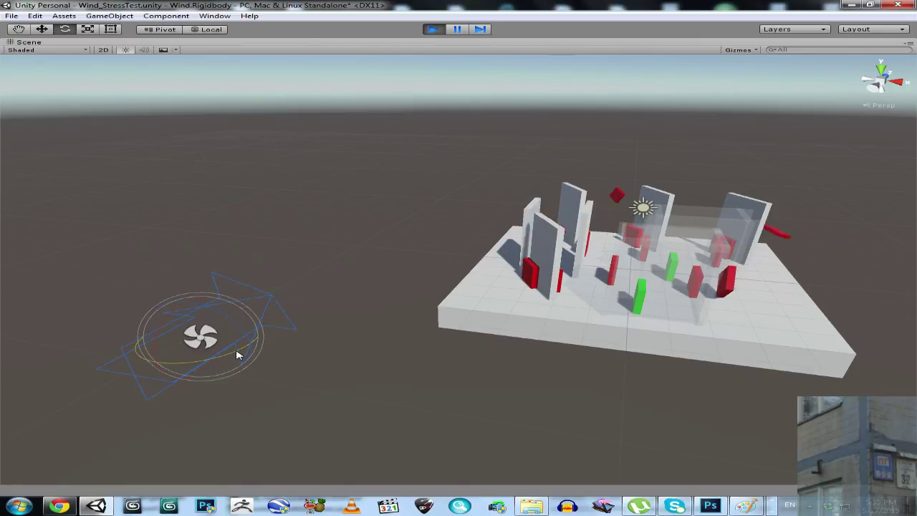